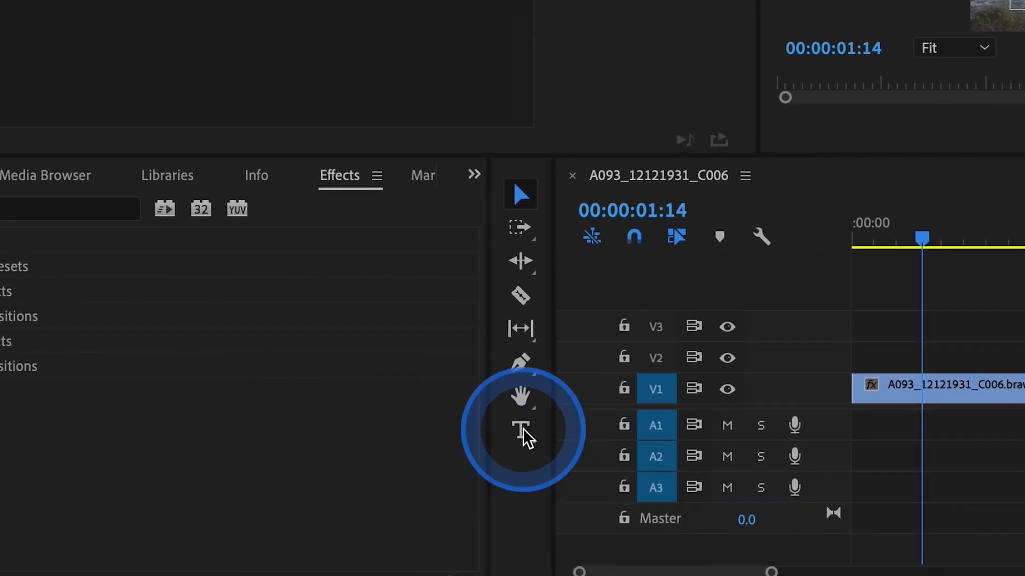
Step: Add a 'SANTA BARBARA OCEAN' text title over the ocean shot as a Graphic clip on V2
left_click(521, 431)
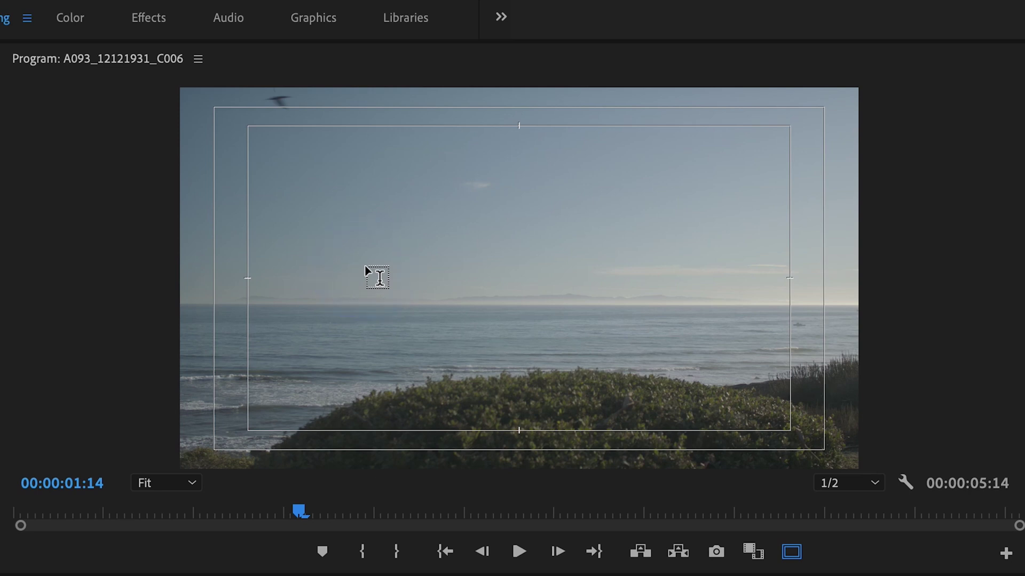
left_click(364, 265)
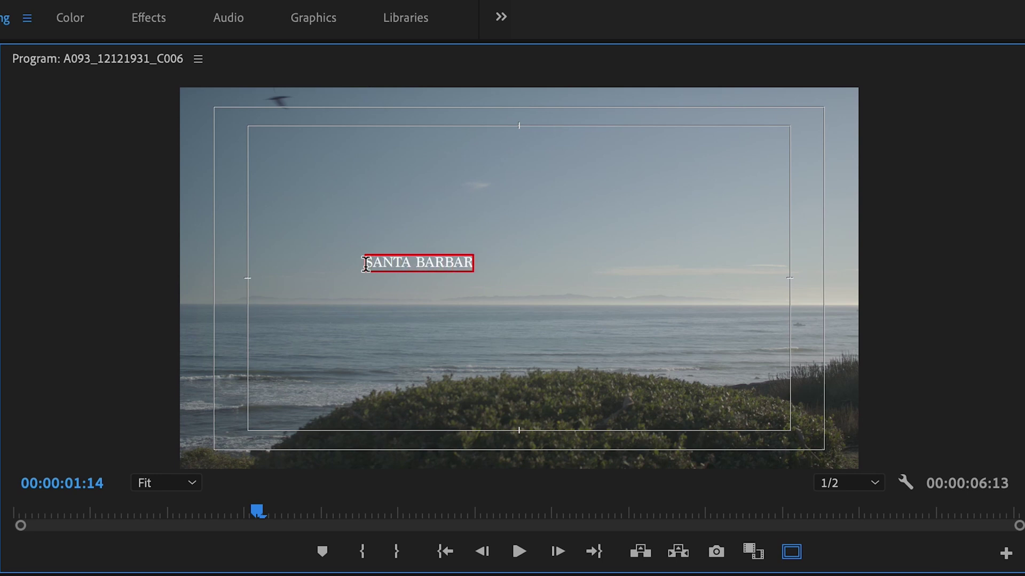
type("SANTA BARBARA OCEAN")
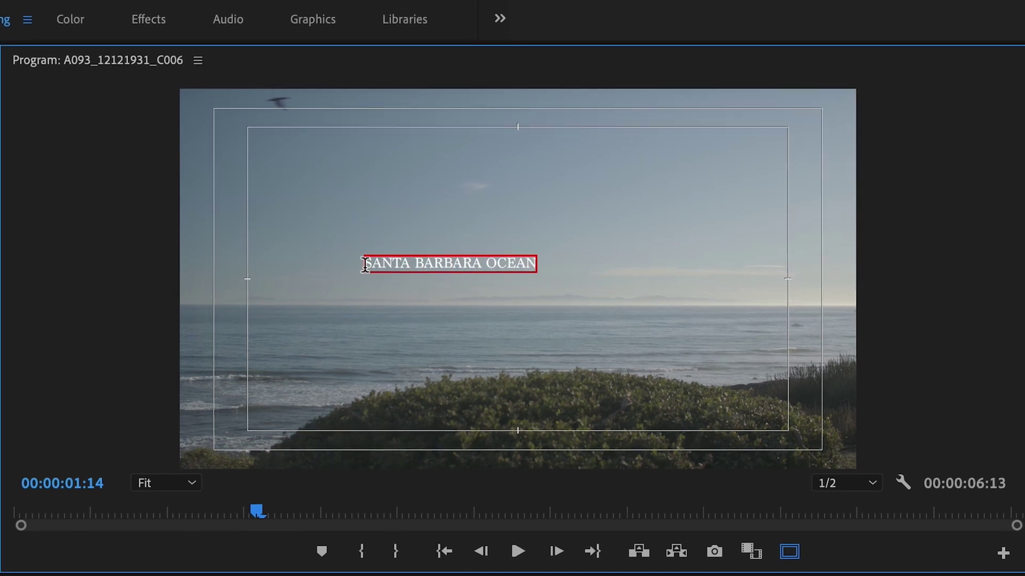
left_click(366, 263)
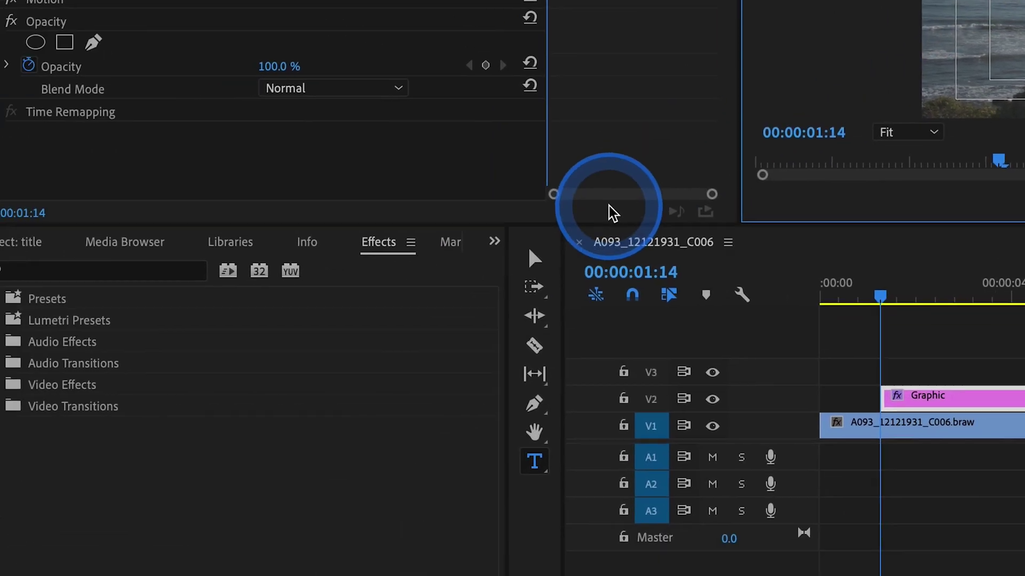
Step: Enlarge the title by its corner handle and slide its V2 Graphic clip to 00:00
left_click(556, 248)
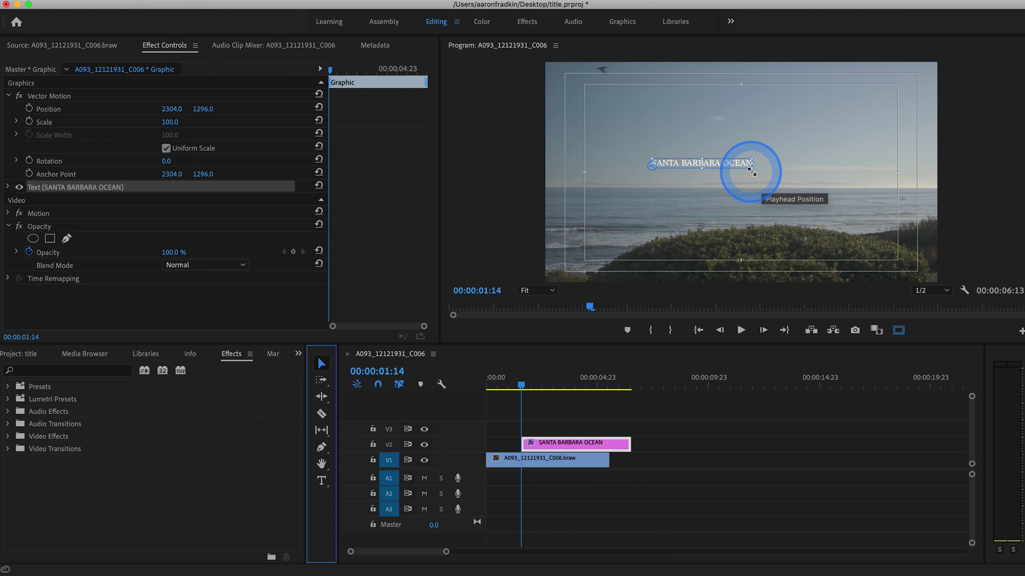
mouse_move(751, 171)
left_mouse_down()
mouse_move(768, 180)
mouse_move(762, 187)
mouse_move(756, 164)
mouse_move(766, 162)
left_mouse_up()
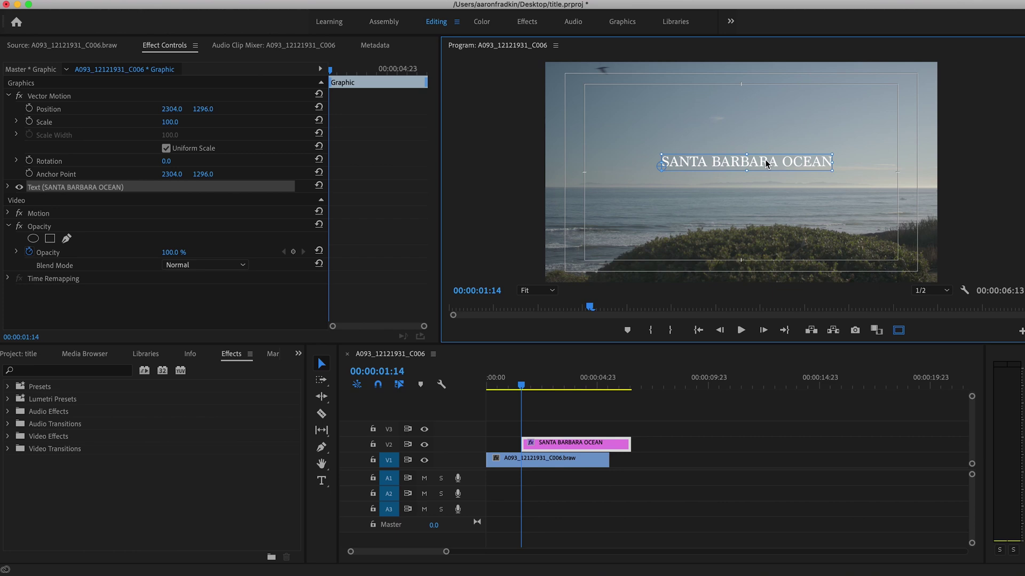
left_click(751, 166)
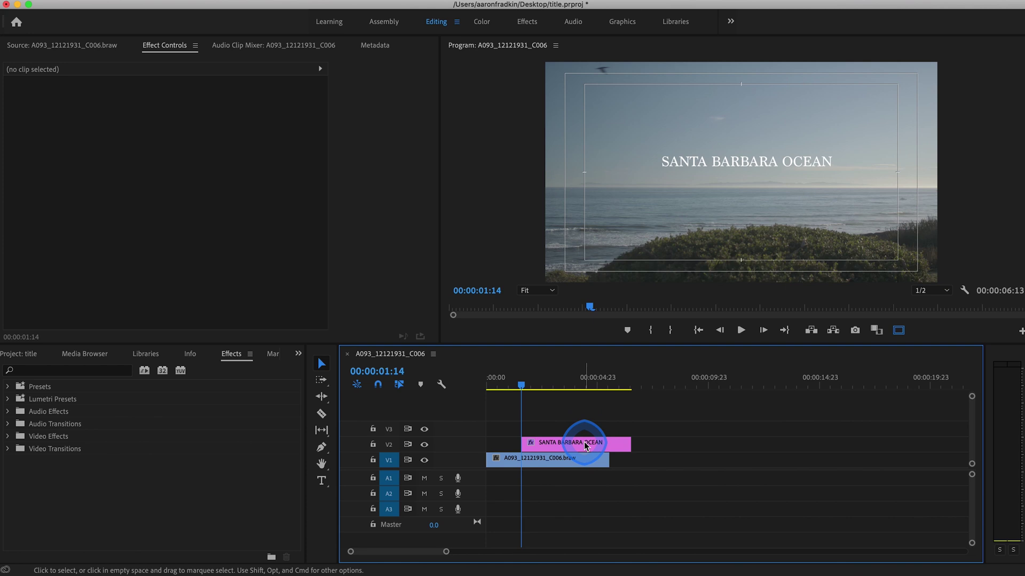
mouse_move(585, 445)
left_mouse_down()
mouse_move(538, 444)
mouse_move(603, 445)
left_mouse_up()
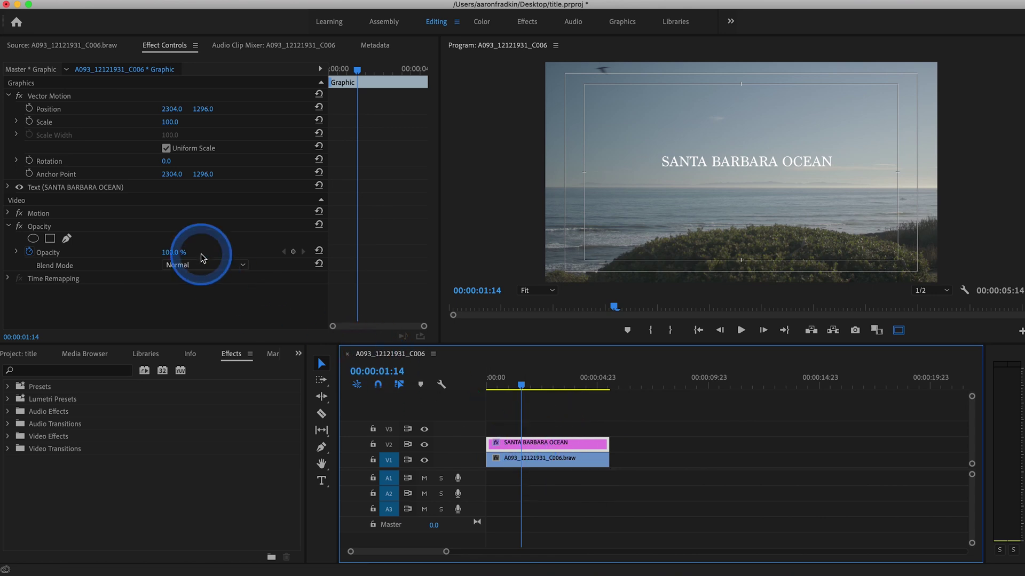
Step: Set the SANTA BARBARA OCEAN text tracking to 400 in Effect Controls
left_click(8, 188)
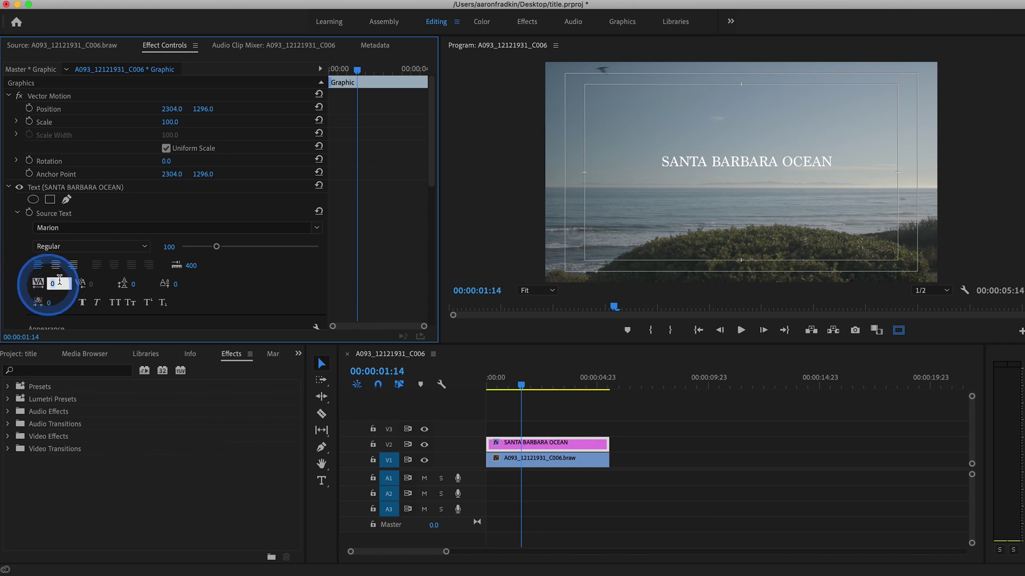
type("400")
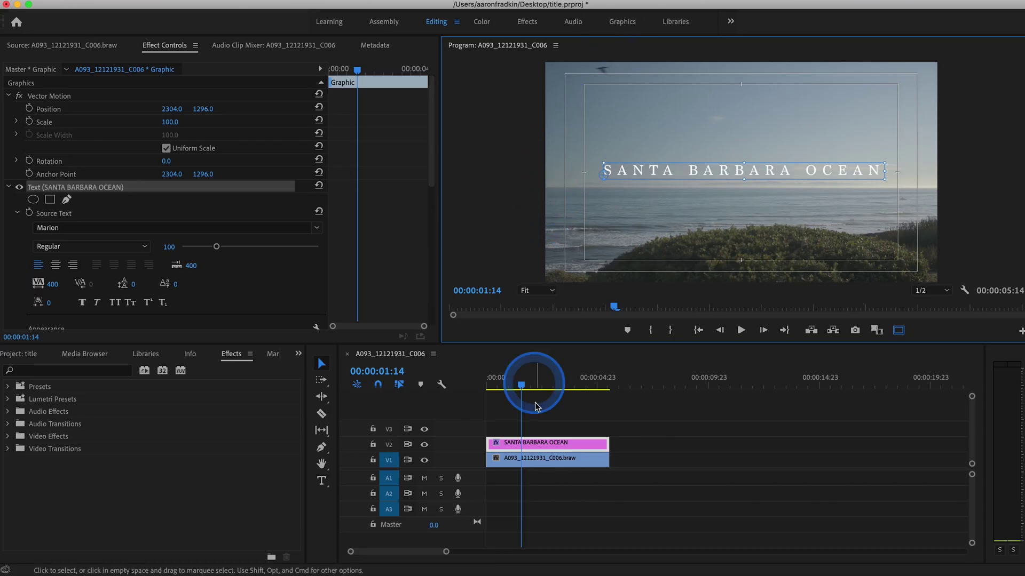
Step: Keyframe the title's Scale from 100 at 00:00 to about 107 at 00:00:05:13
left_click(527, 443)
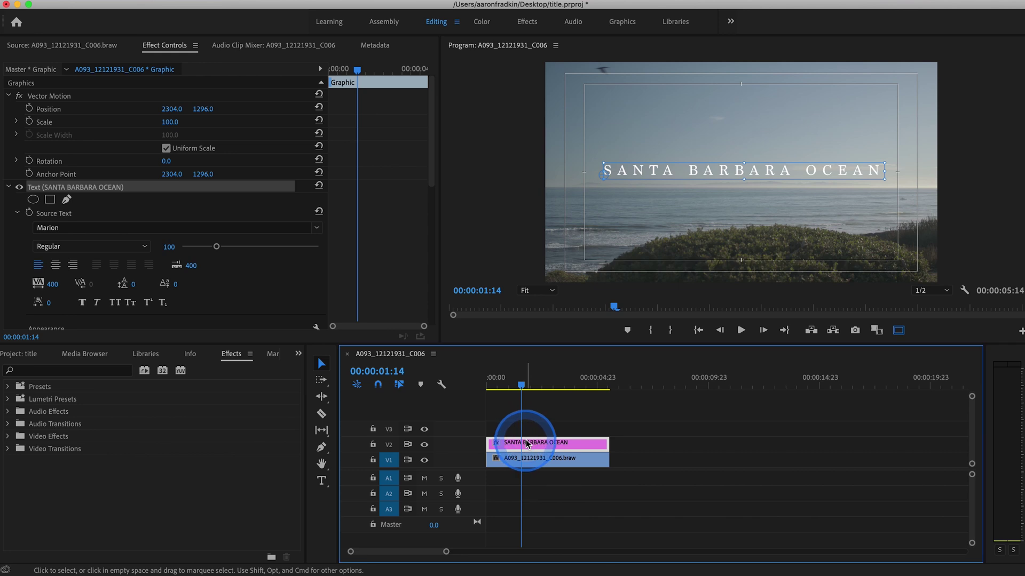
mouse_move(508, 378)
left_mouse_down()
mouse_move(449, 380)
mouse_move(488, 380)
left_mouse_up()
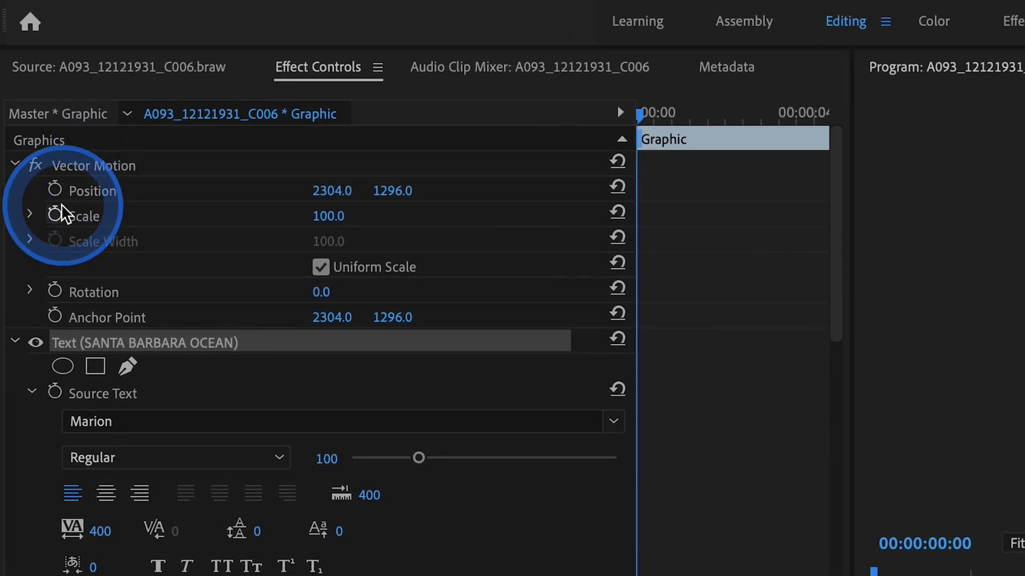
left_click(54, 214)
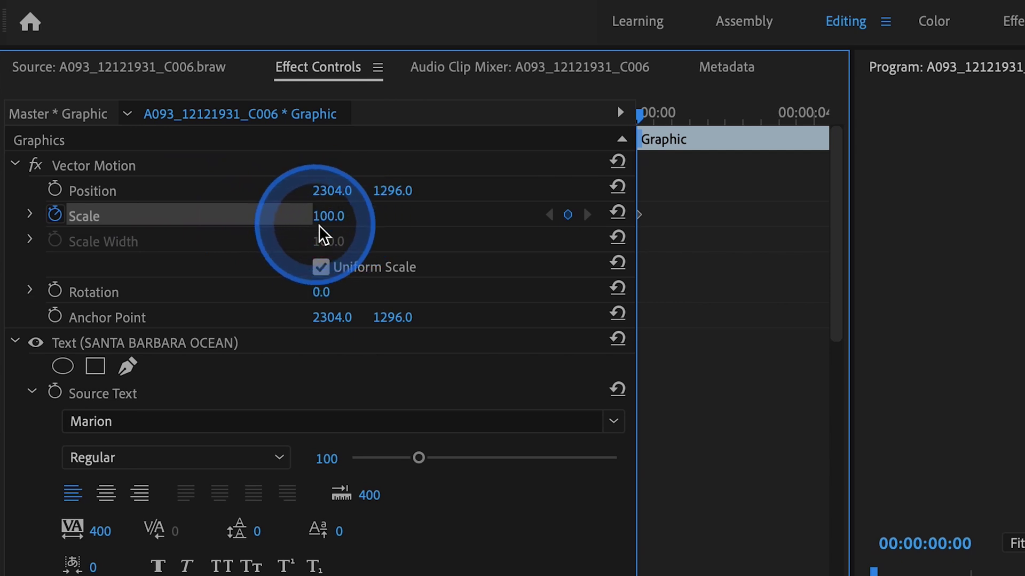
left_click_drag(651, 114, 817, 113)
left_click_drag(889, 117, 892, 117)
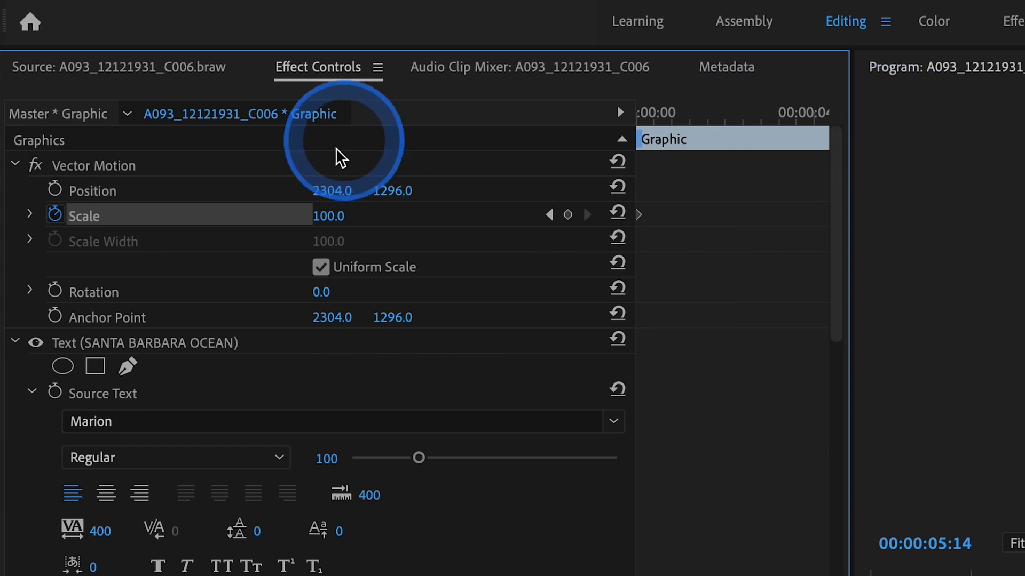
left_click(346, 216)
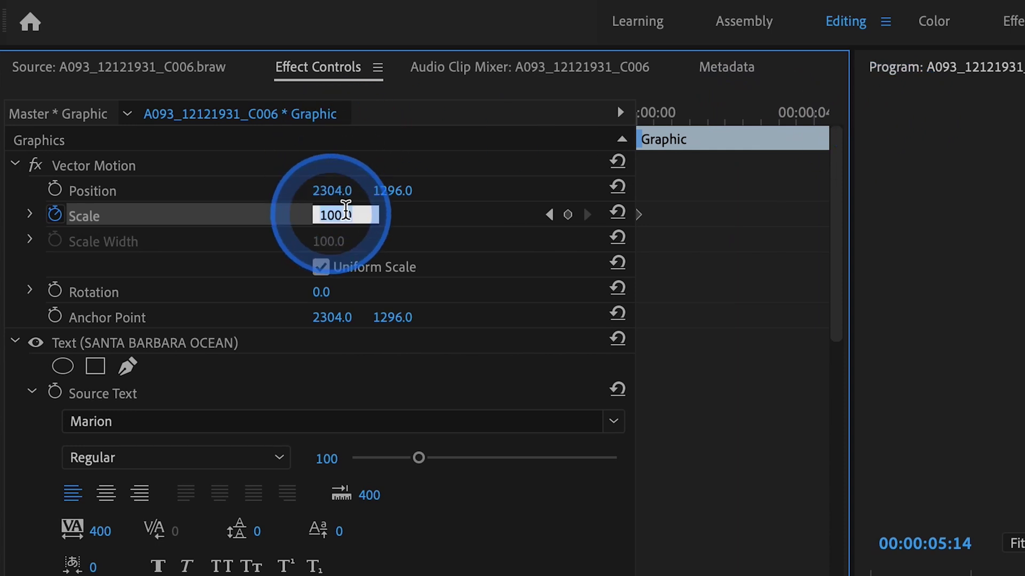
type("10")
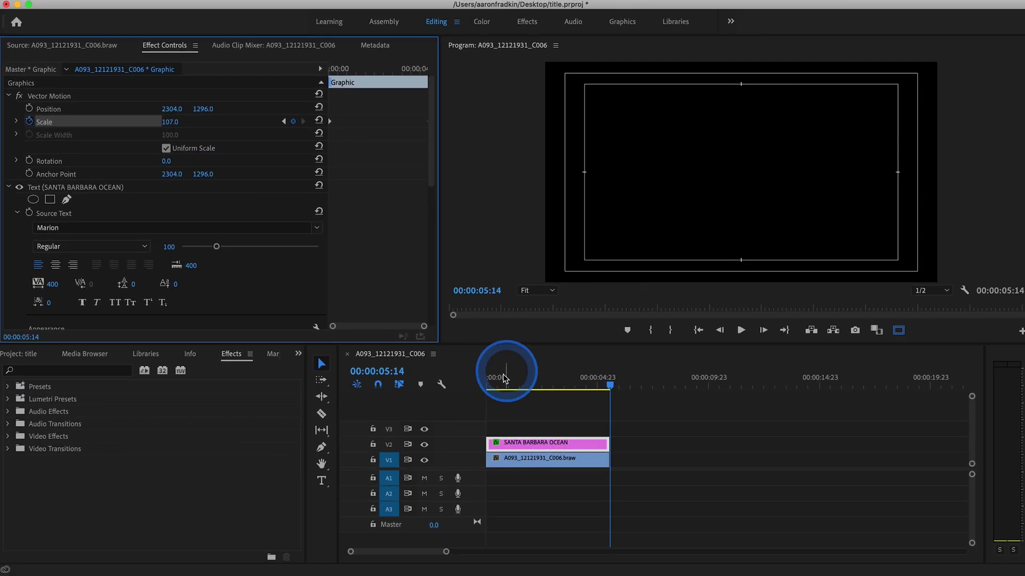
left_click_drag(505, 378, 439, 380)
left_click(584, 404)
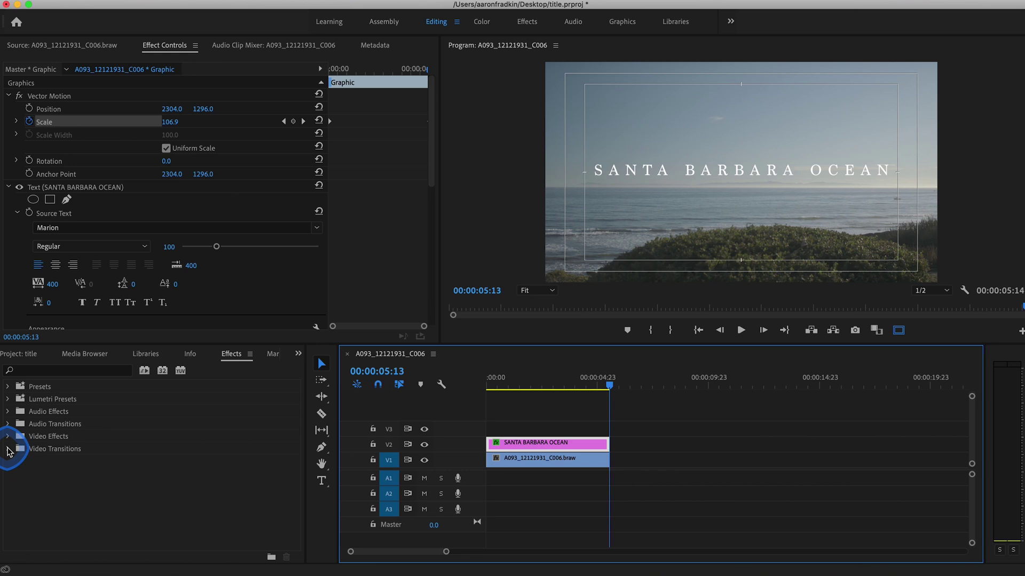
Step: Add Cross Dissolves to both ends of the V2 title clip, each stretched to about 00:00:01:15
left_click(8, 450)
left_click(14, 473)
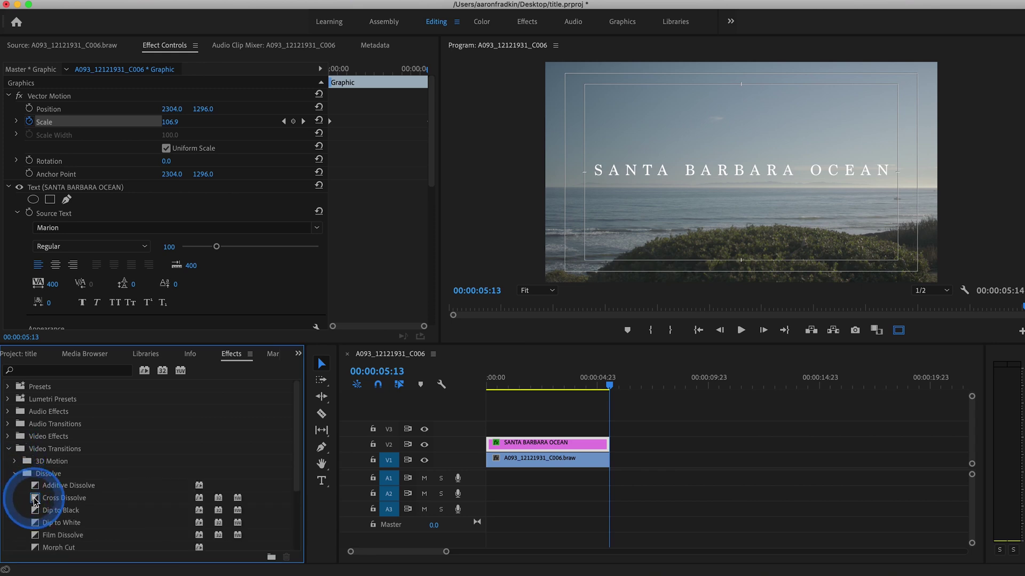
left_click(36, 500)
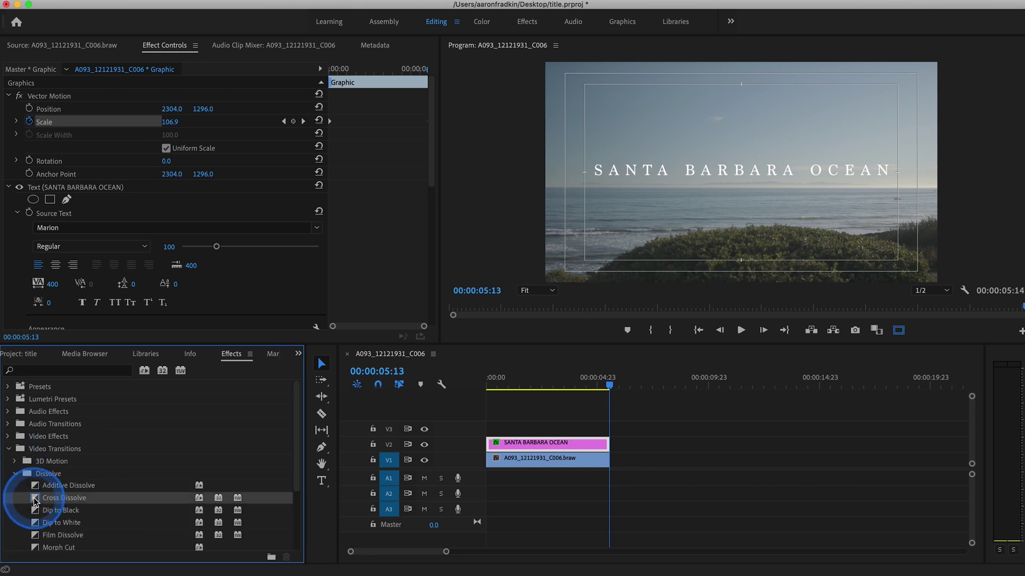
left_click_drag(35, 500, 495, 448)
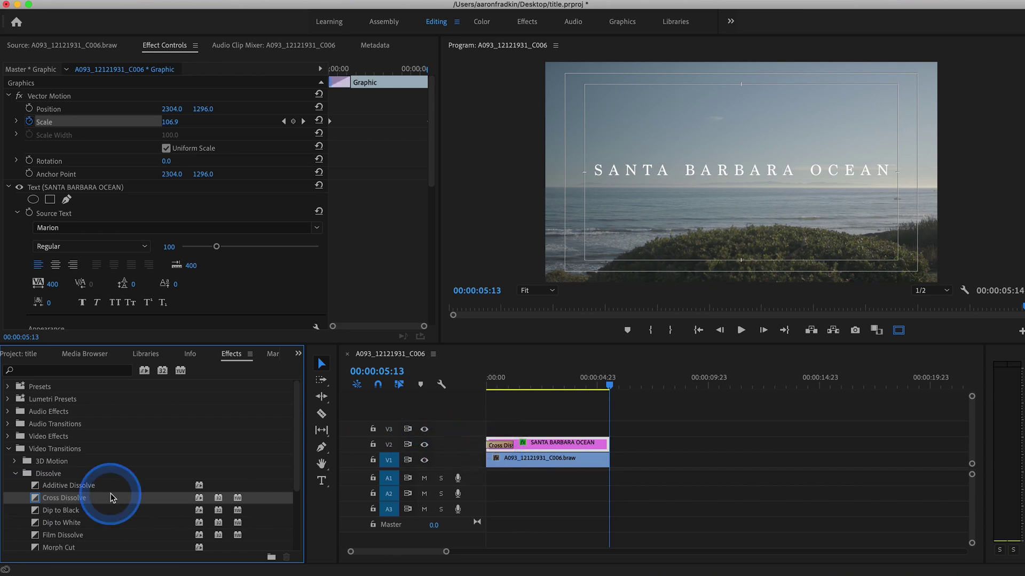
left_click_drag(32, 497, 605, 448)
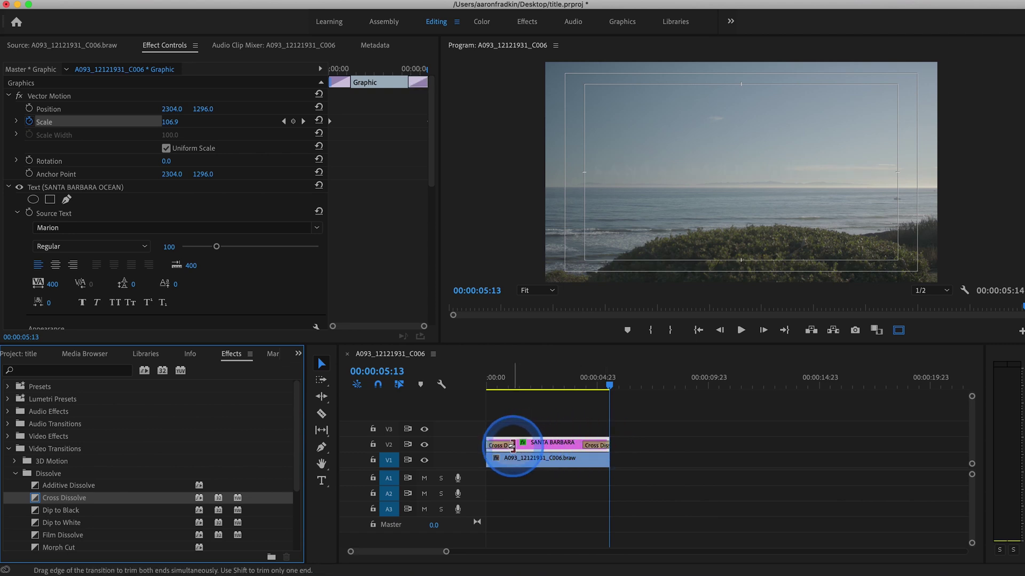
left_click_drag(509, 446, 517, 447)
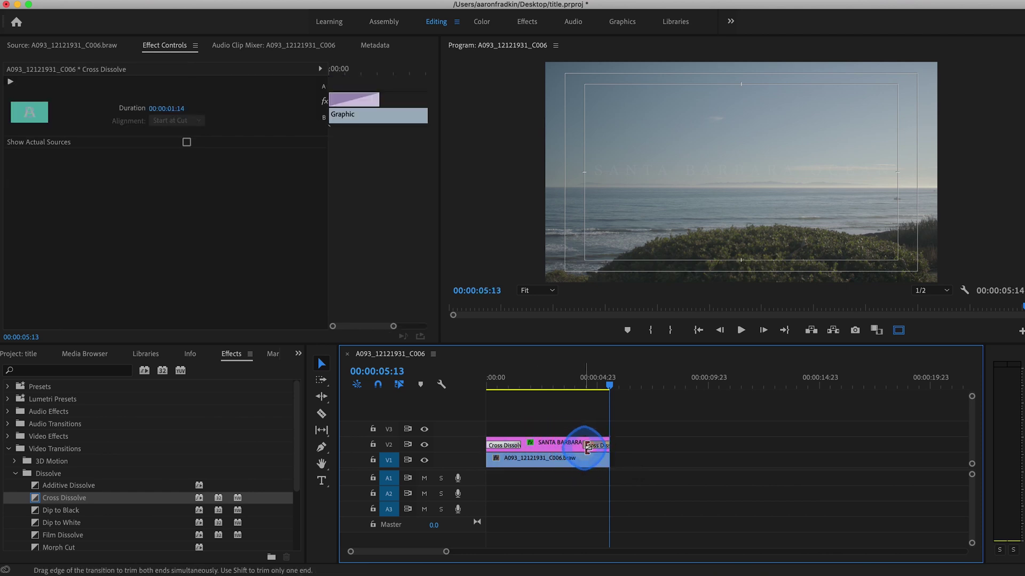
left_click_drag(587, 447, 579, 450)
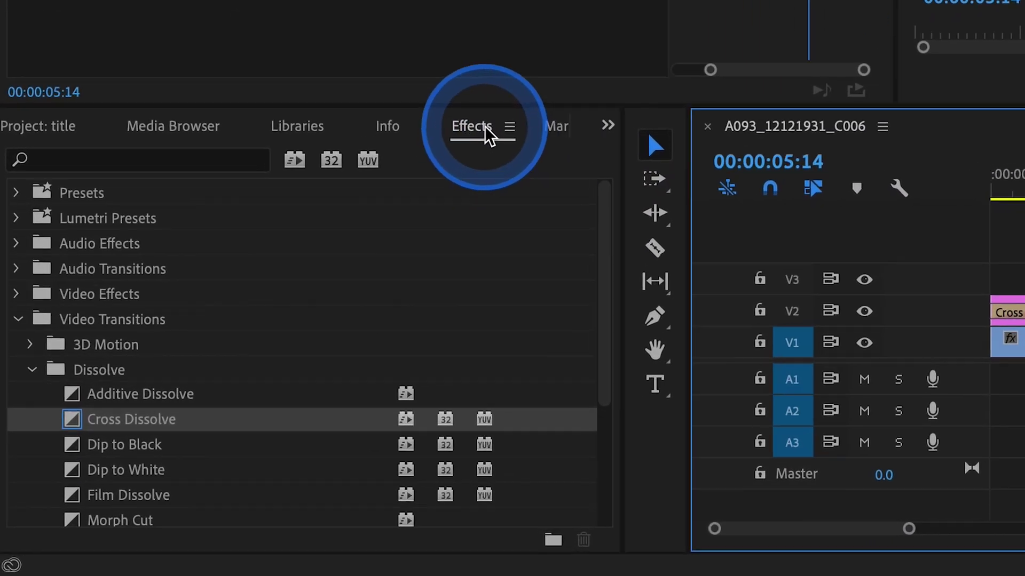
Step: Search the Effects panel for 'gaussian bl' and drag Gaussian Blur toward the title clip
left_click(195, 158)
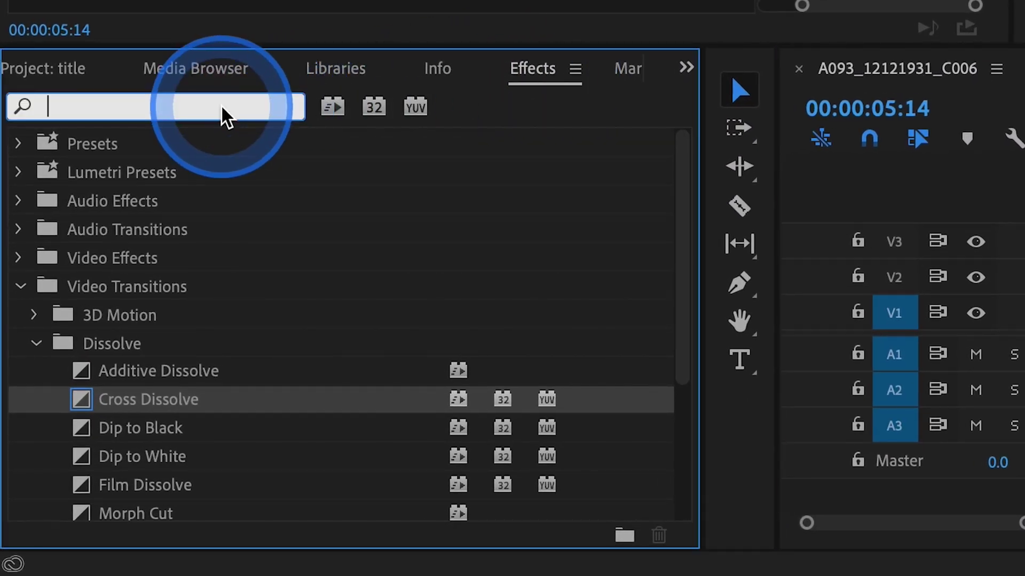
type("ga")
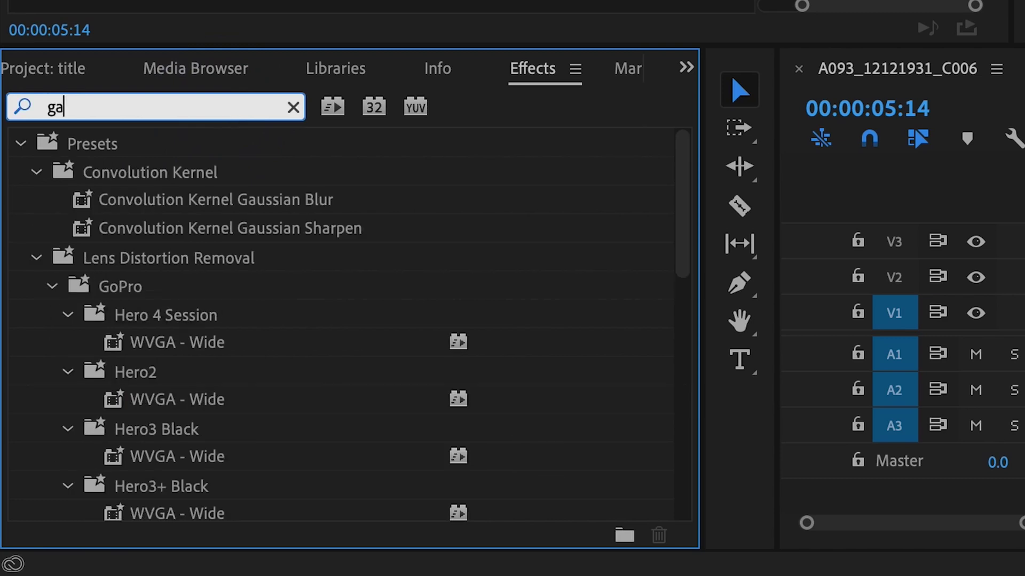
type("ussian blur")
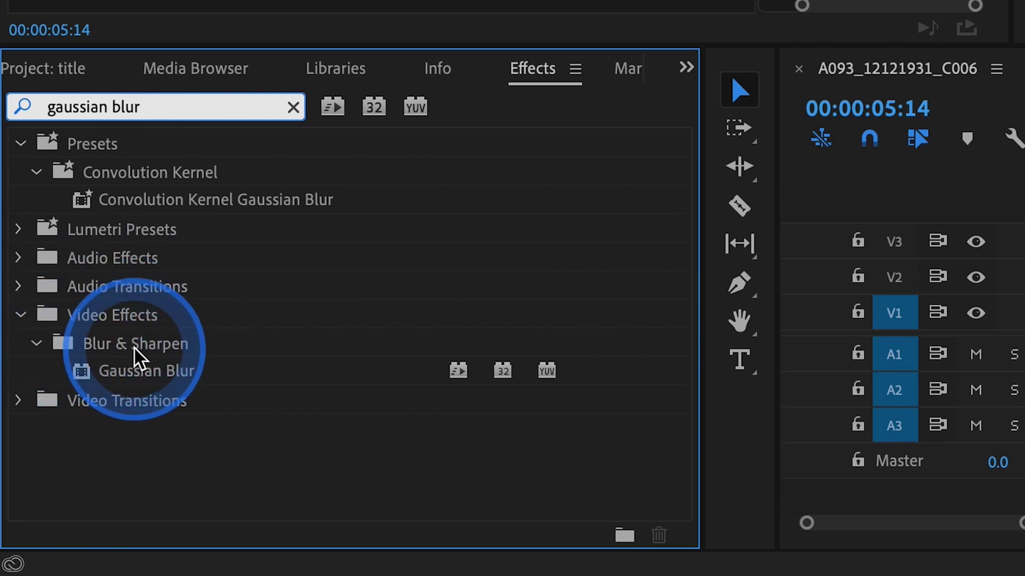
left_click(78, 374)
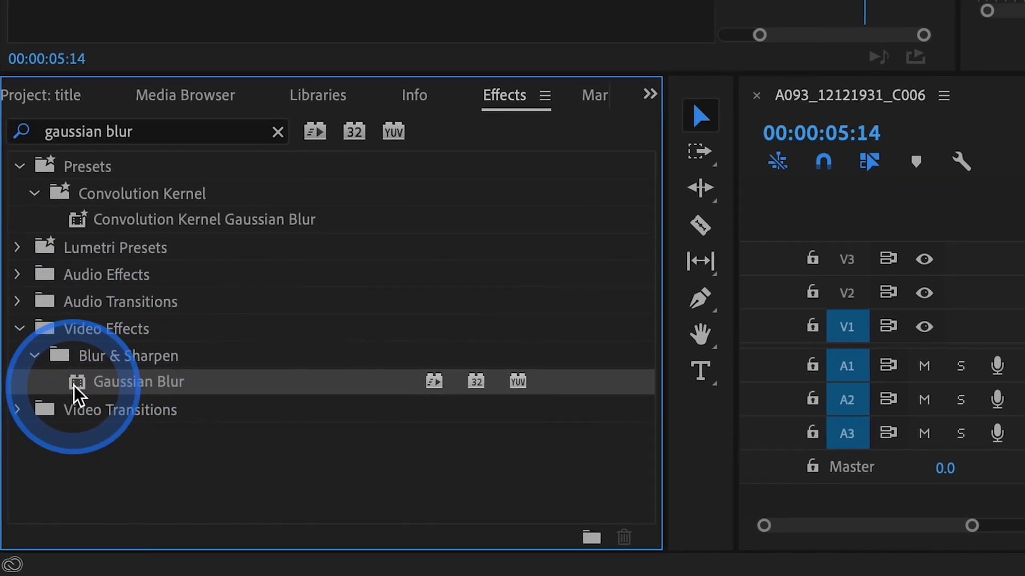
left_click_drag(74, 385, 1024, 293)
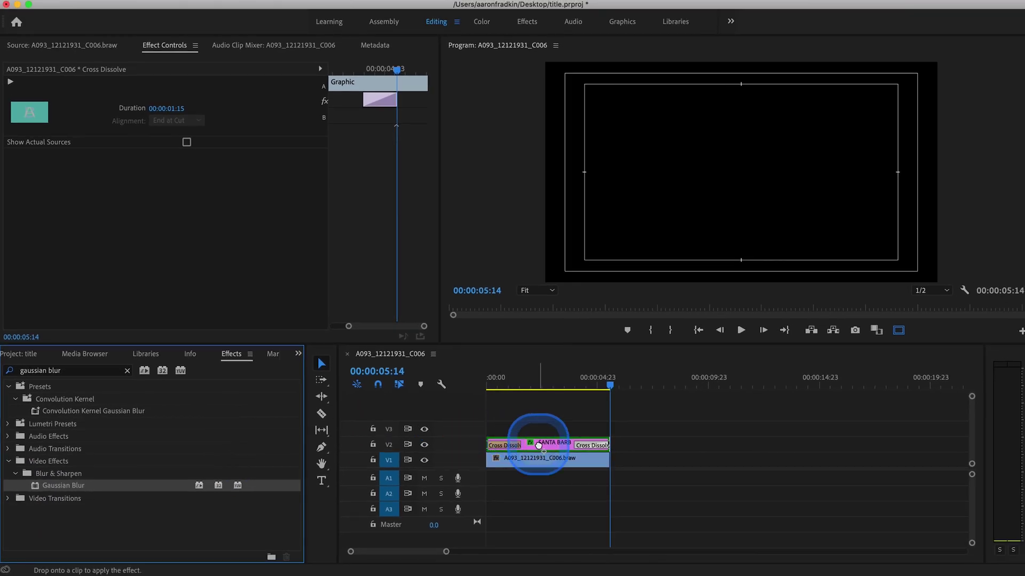
Step: Apply Gaussian Blur to the title, keyframing Blurriness 135 at 0:00 and 0 at 1:14
left_click_drag(538, 446, 540, 448)
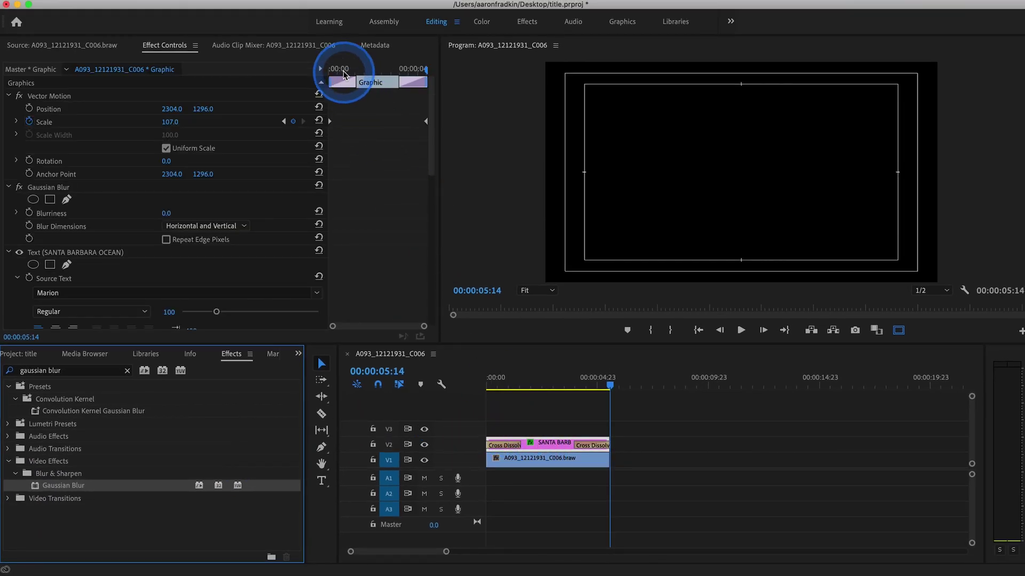
left_click_drag(341, 70, 313, 62)
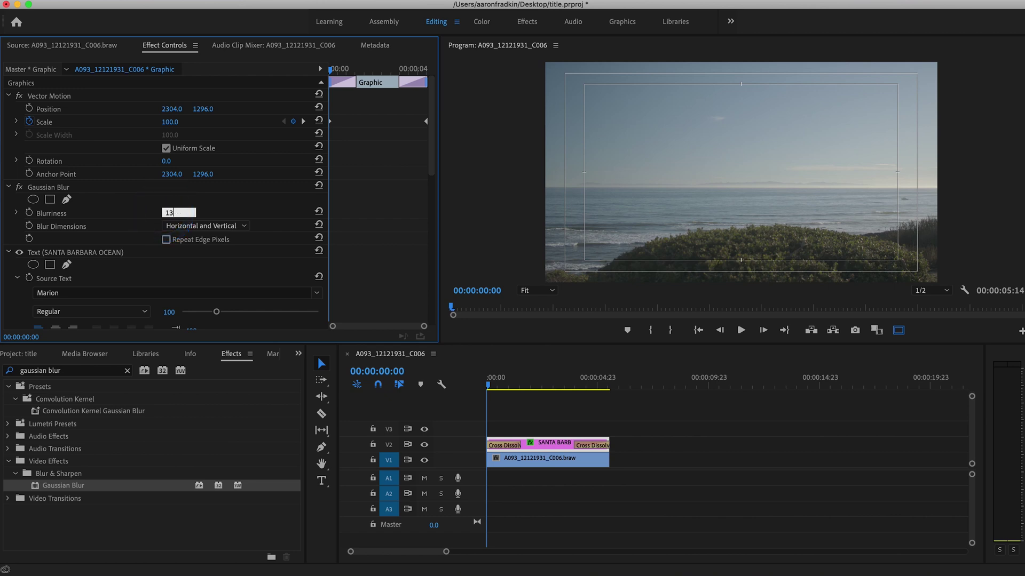
left_click(29, 214)
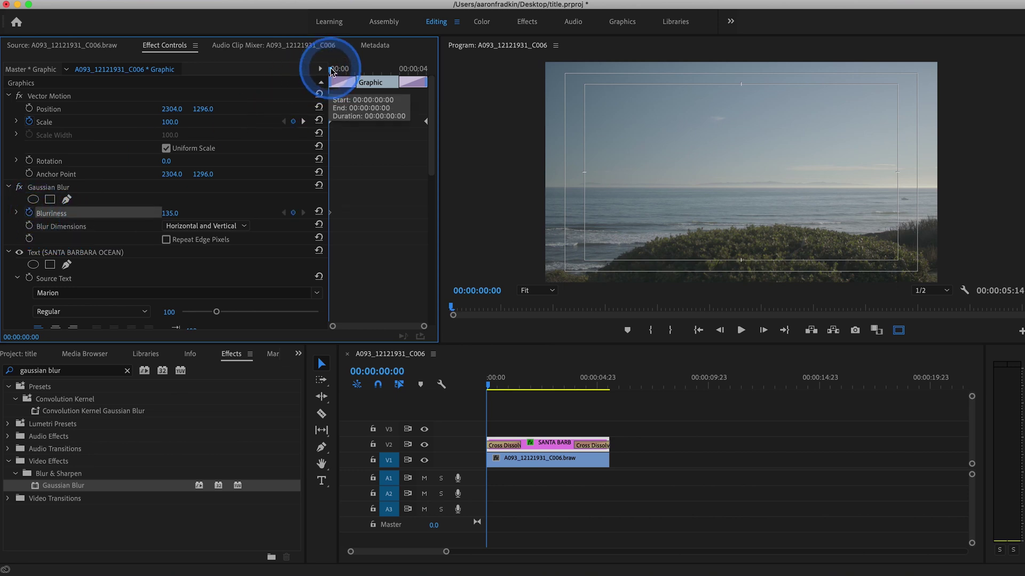
left_click_drag(329, 69, 357, 71)
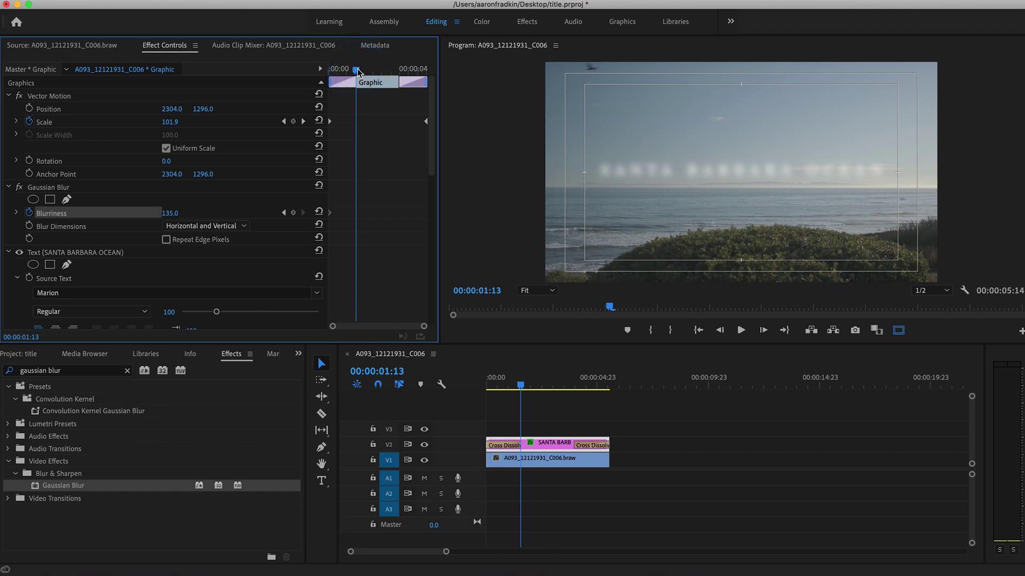
left_click(166, 213)
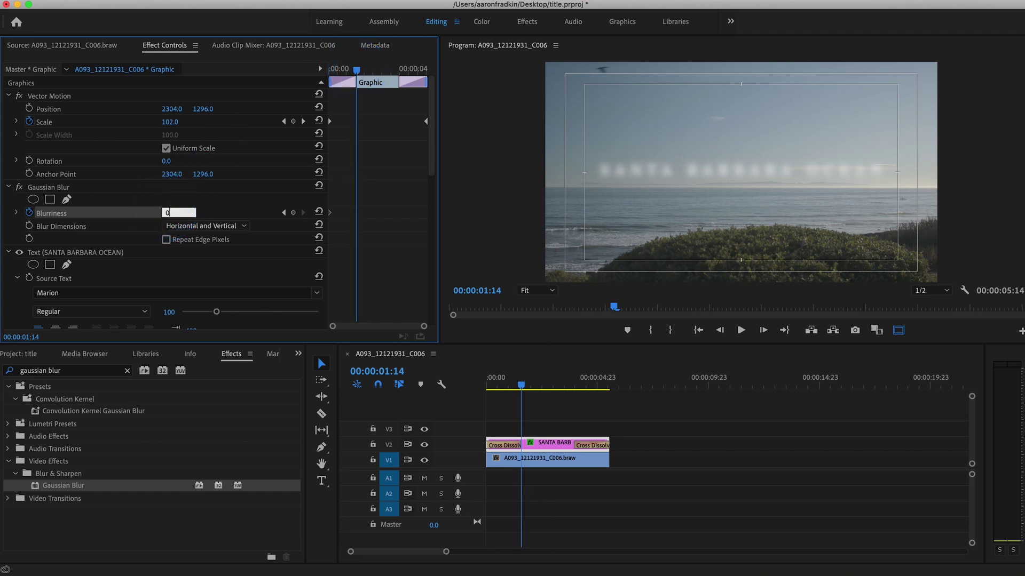
key("Return")
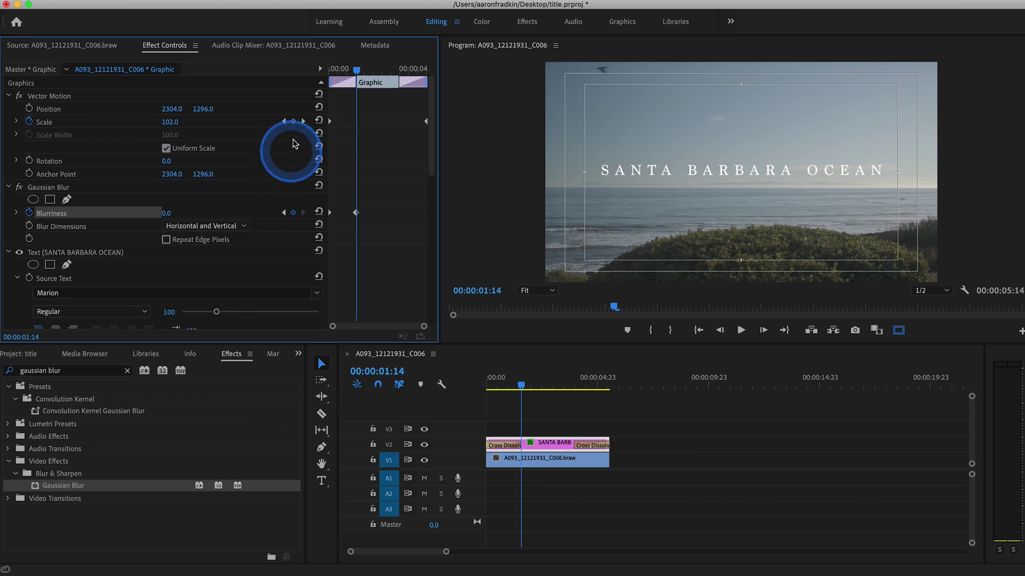
Step: Add a holding Blurriness keyframe of 0 at 3:23, then edit Blurriness at the title's last frame
left_click_drag(357, 71, 393, 71)
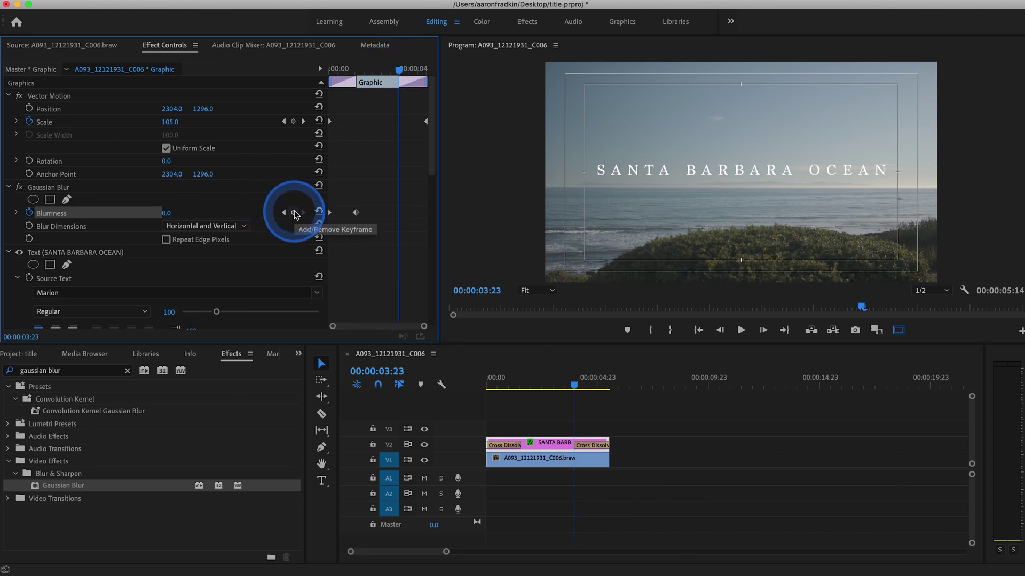
left_click(295, 213)
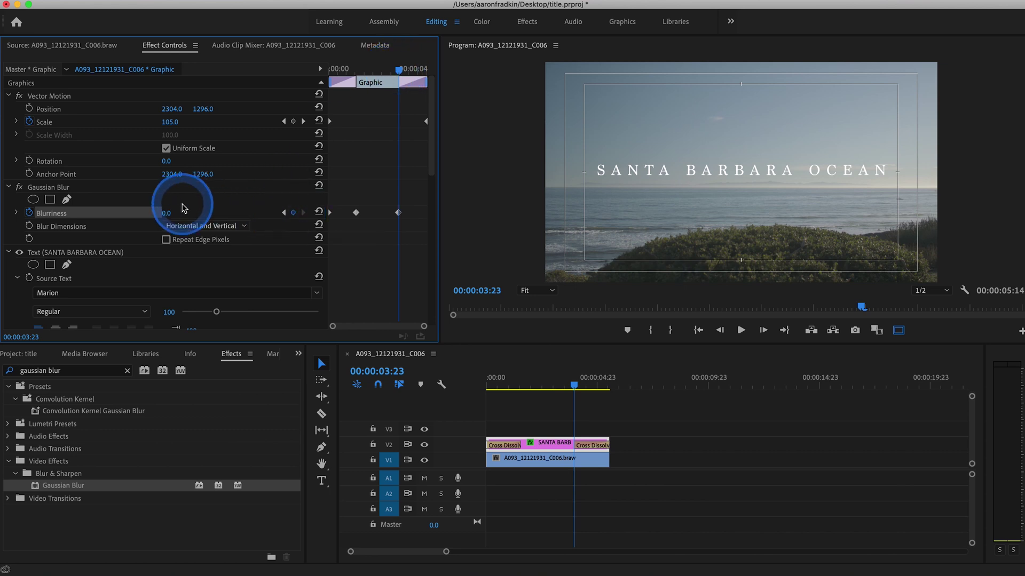
left_click_drag(399, 70, 450, 69)
left_click(167, 213)
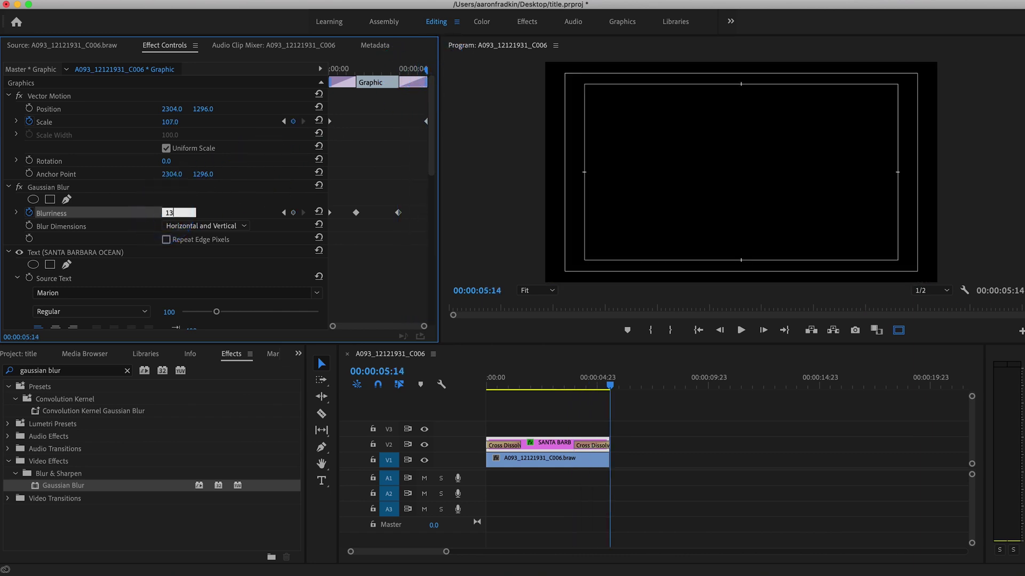
Step: Rewind the playhead to 00:00:00:00, where the blurred title is invisible
left_click(488, 378)
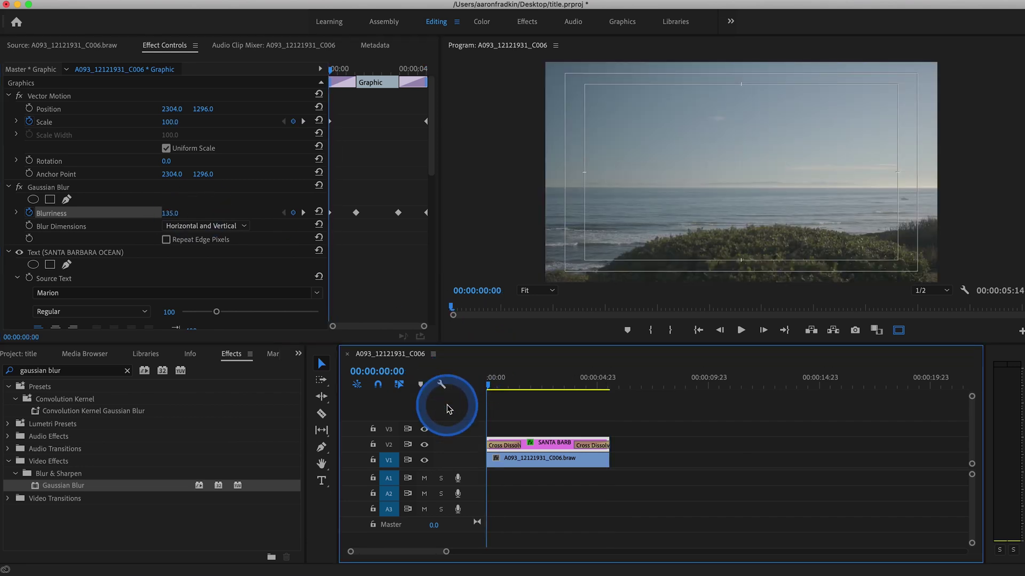